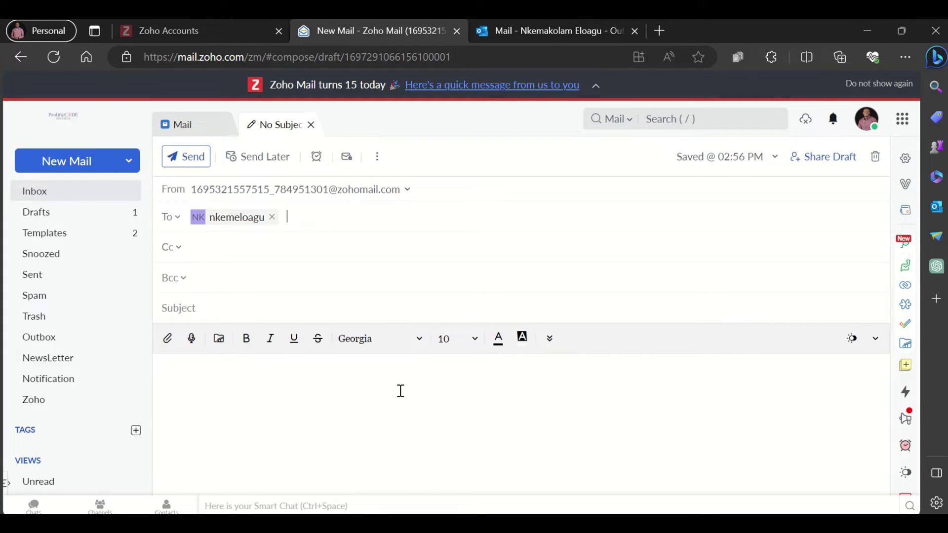
Review the SecurePass expiry choices (1 day, 1 week, 1 month, Custom Date), then cancel without protecting the draft
click(347, 157)
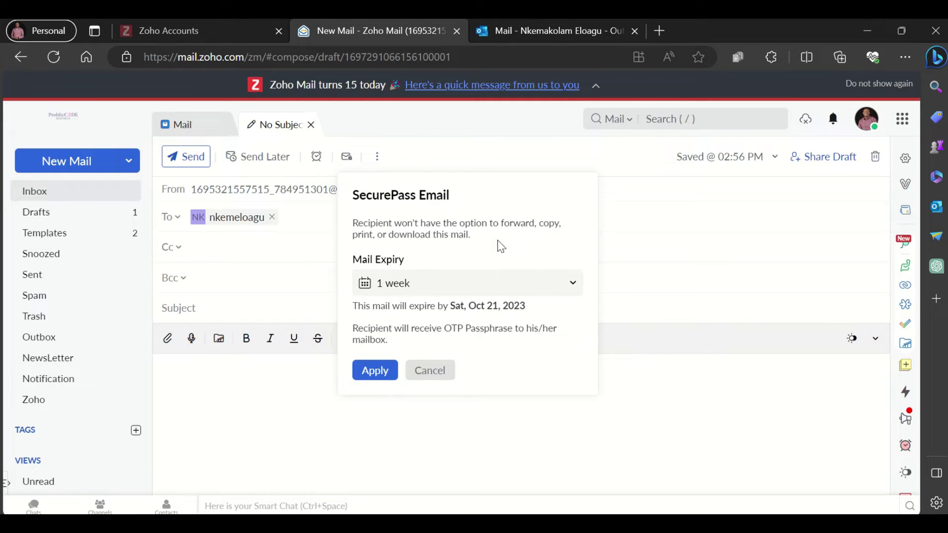
click(549, 294)
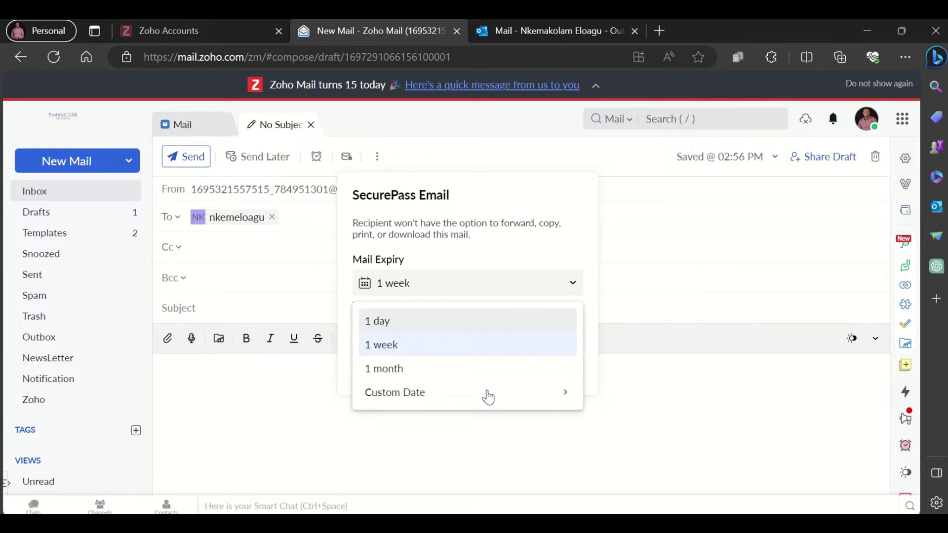
click(525, 223)
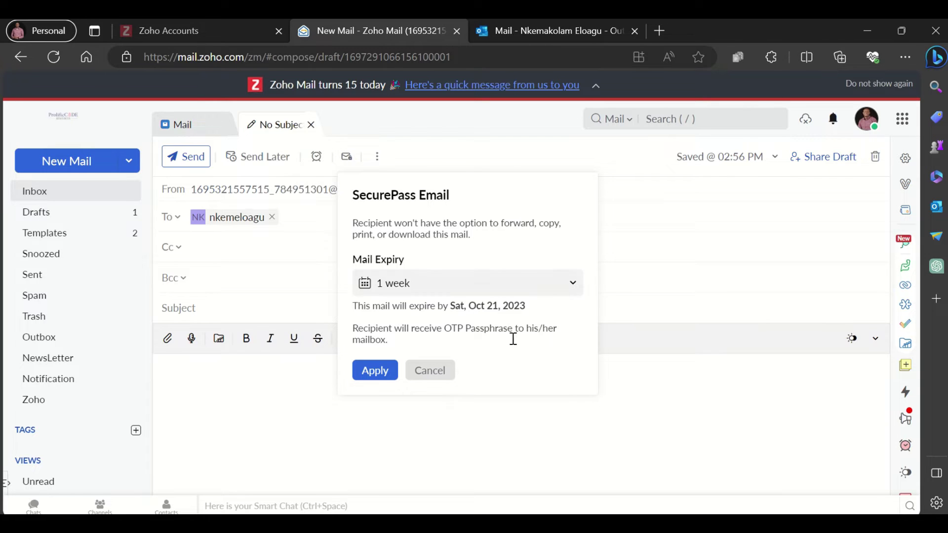
click(439, 371)
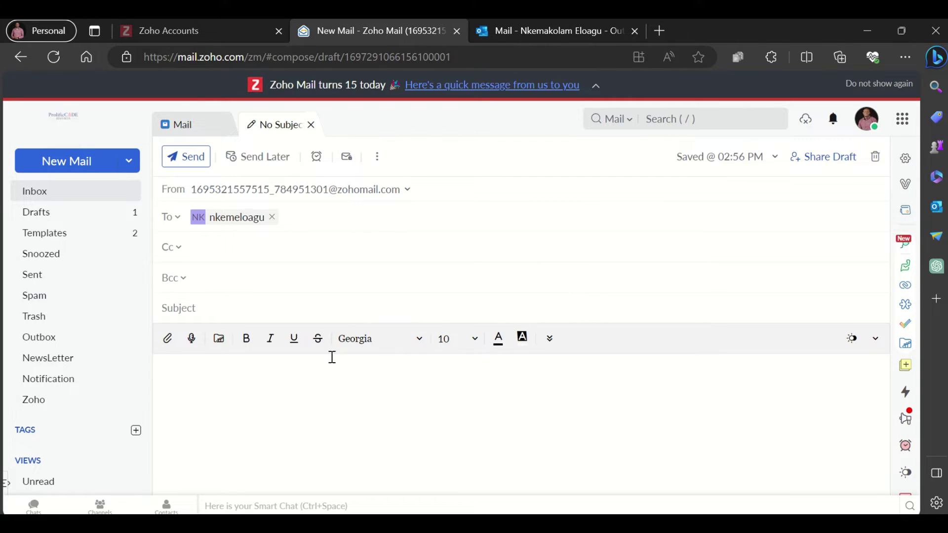
Type 'Confidential Email' as the draft's subject and 'Password' as its body
click(256, 308)
text(C)
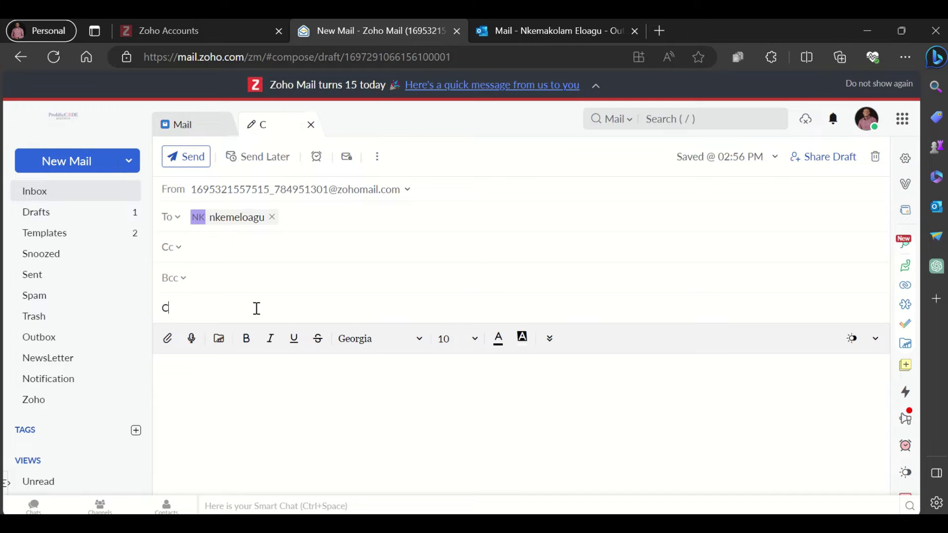
text(onfidential )
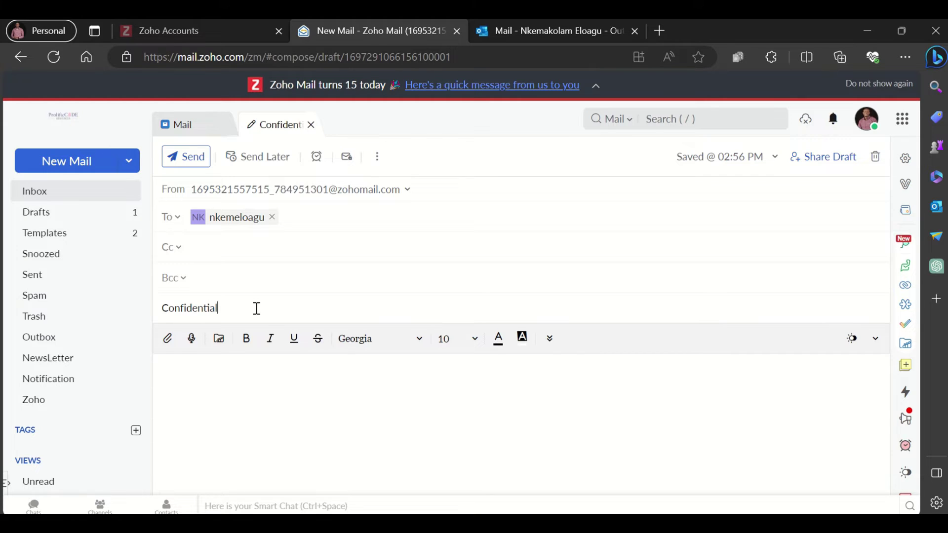
text(Email)
click(227, 374)
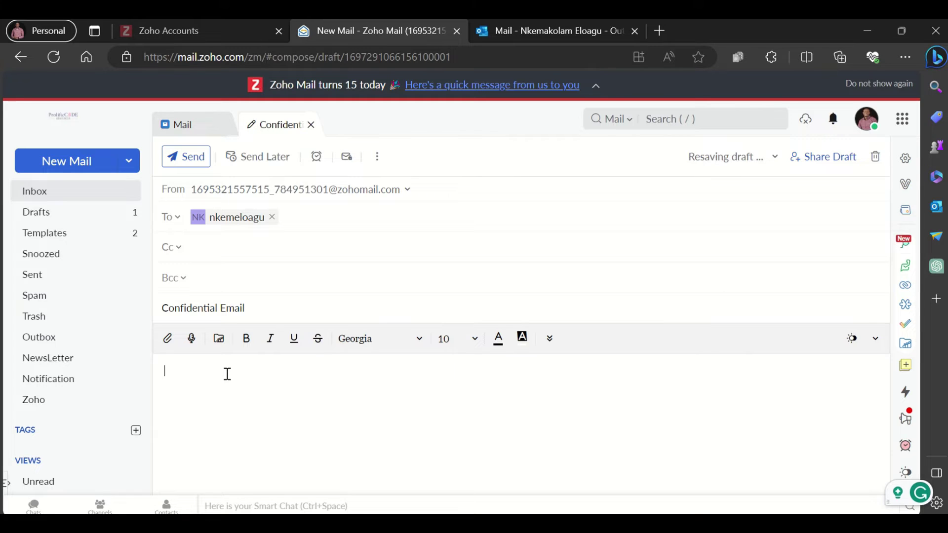
text(Password)
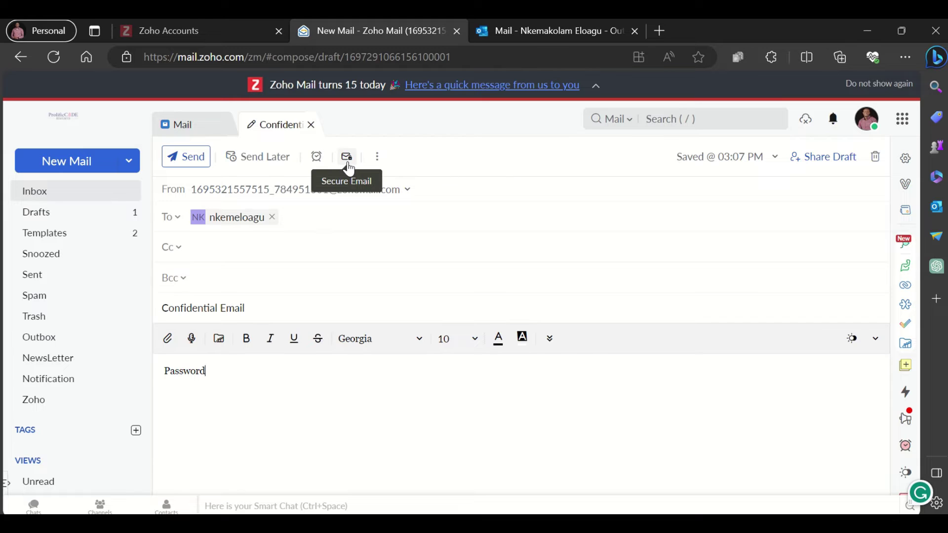
Apply SecurePass with a 1 day mail expiry to the draft and send it
click(347, 163)
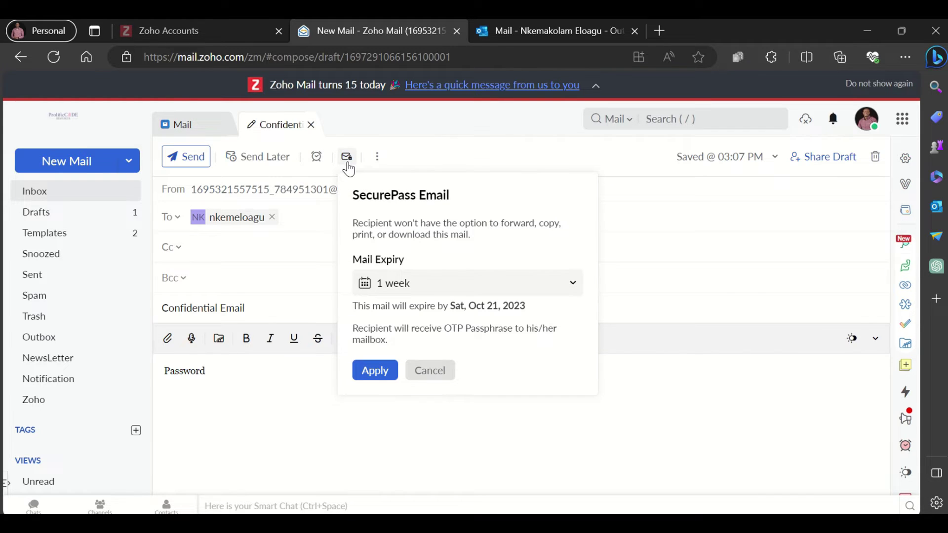
click(410, 285)
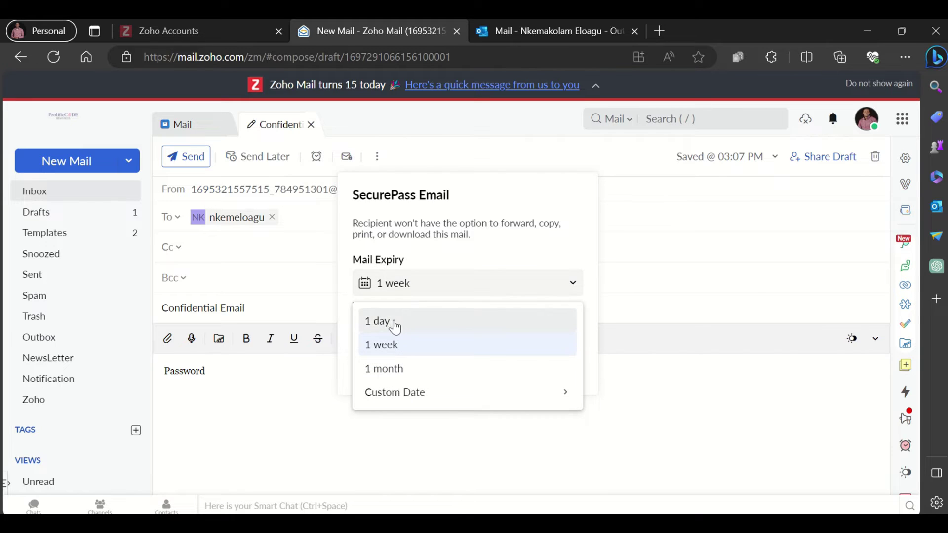
click(395, 323)
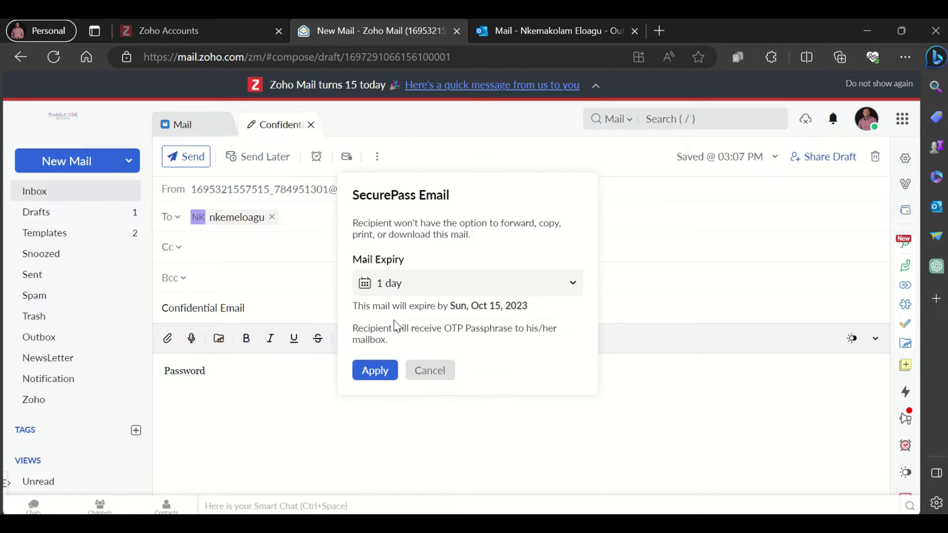
click(378, 372)
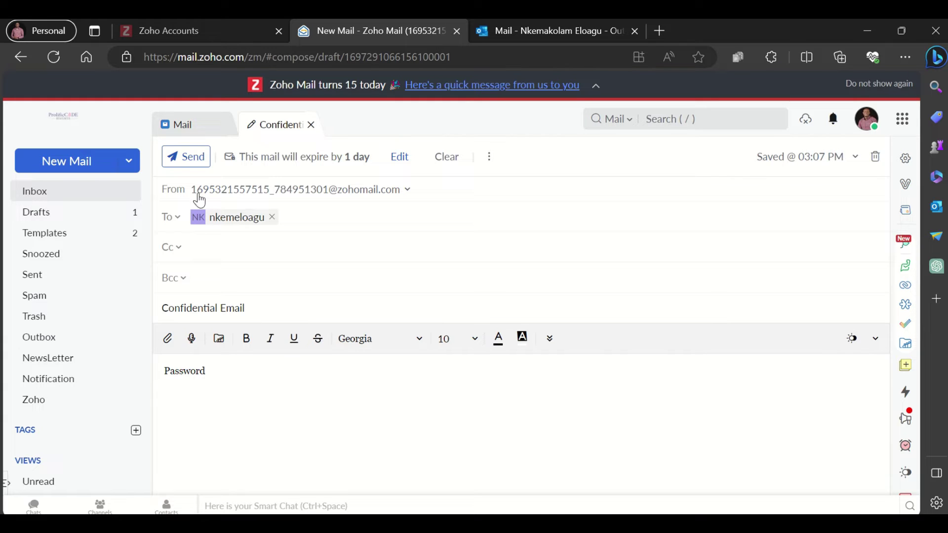
click(185, 157)
click(510, 44)
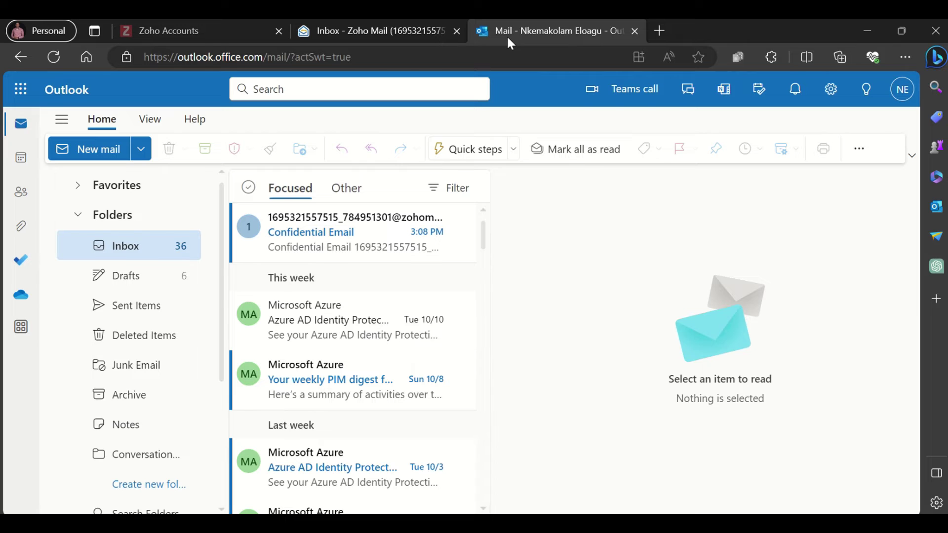
Open the Confidential Email in Outlook, highlight its heading and sender address, and scroll through the invitation
click(330, 238)
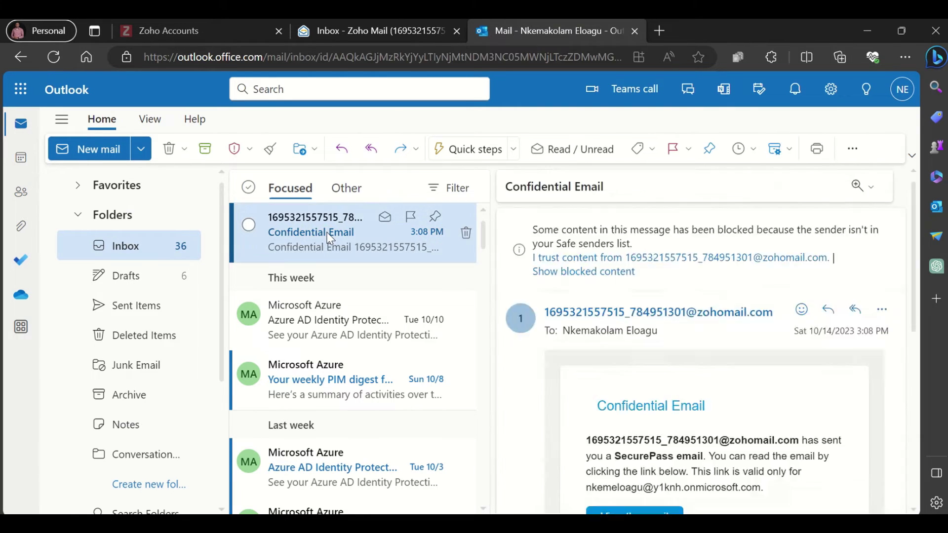
scroll(604, 355, down, 3)
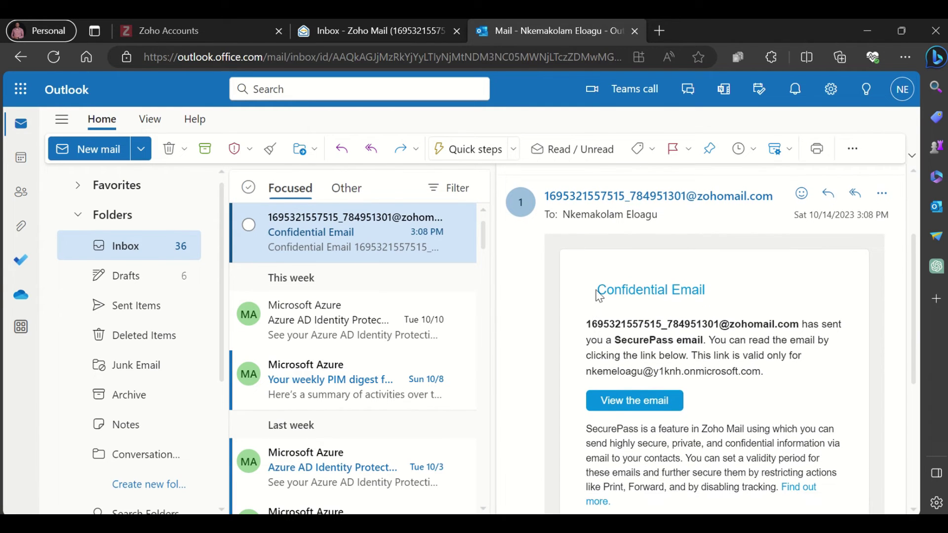
drag(597, 291, 711, 289)
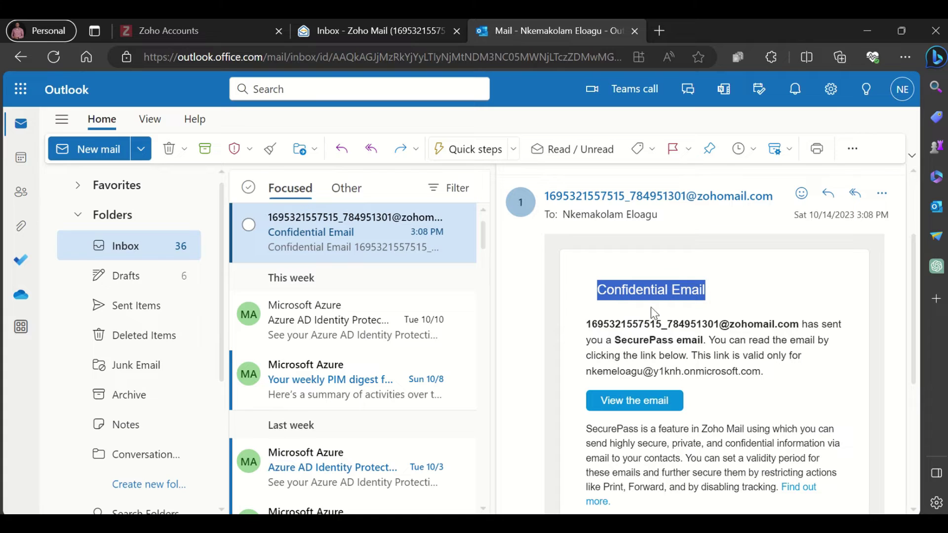
click(614, 322)
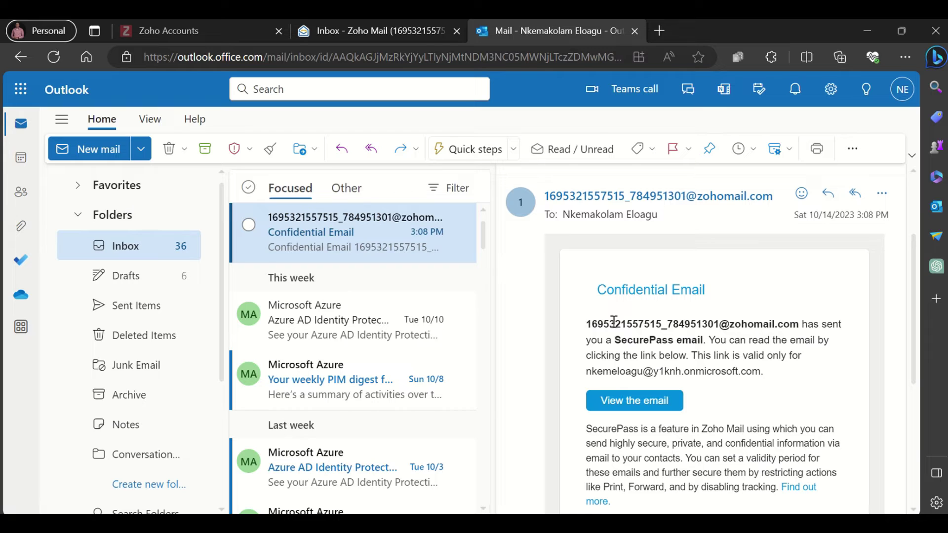
drag(614, 322, 650, 324)
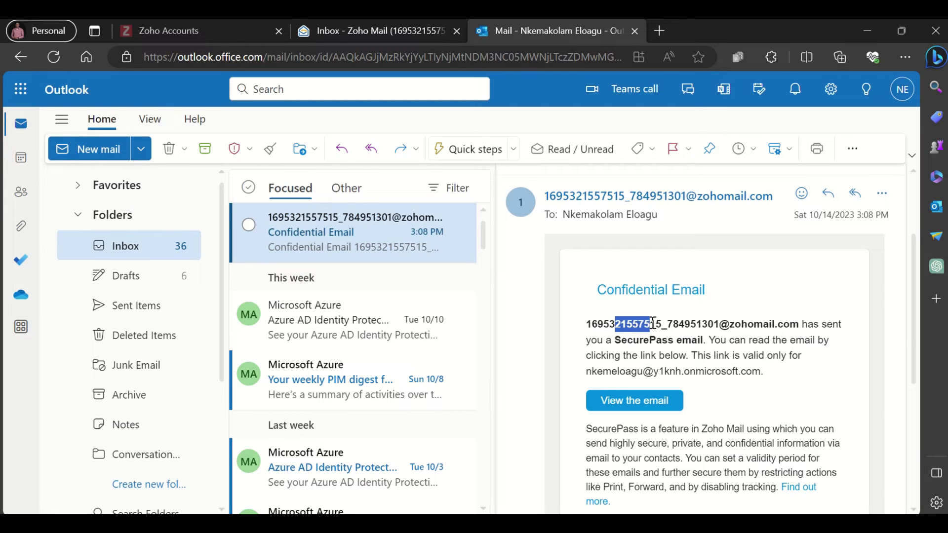
click(732, 346)
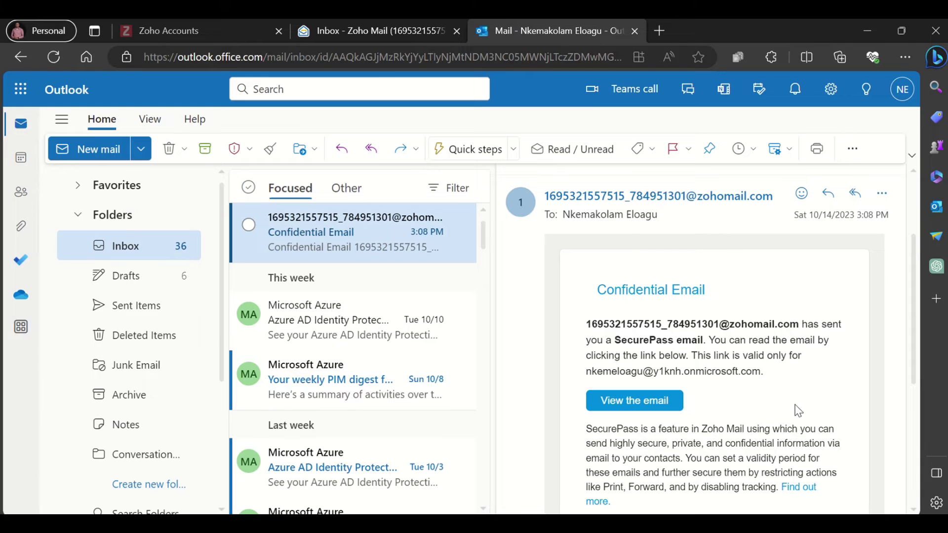
scroll(798, 411, down, 2)
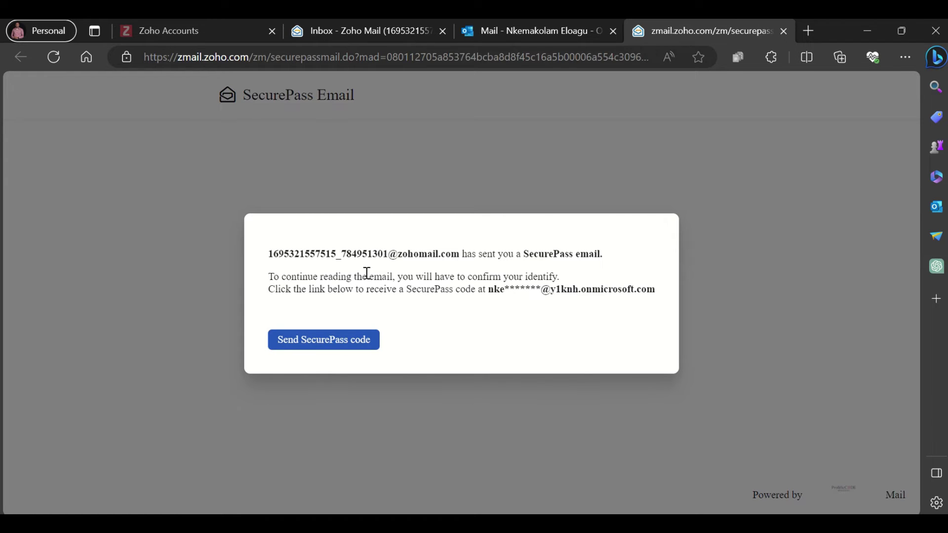
Request the SecurePass verification code by email, then return to the Outlook inbox
click(306, 344)
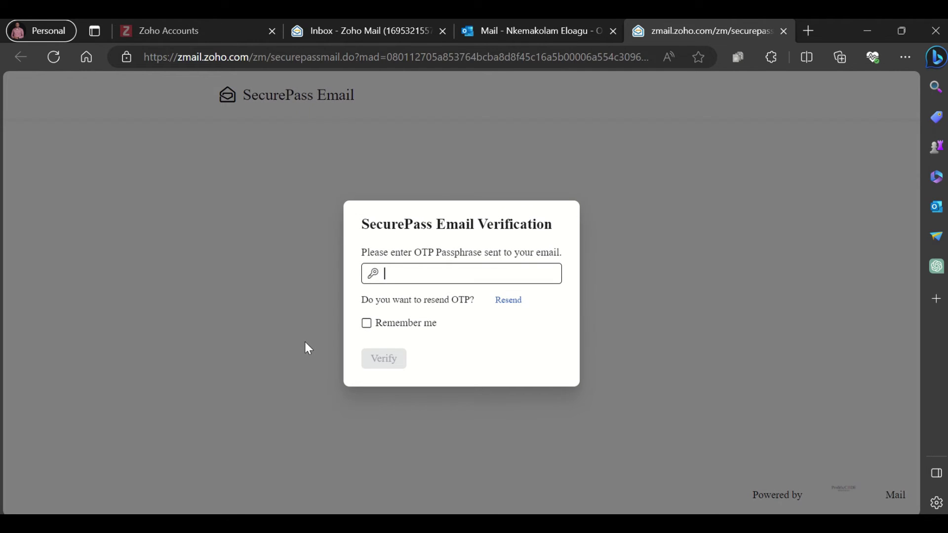
click(510, 41)
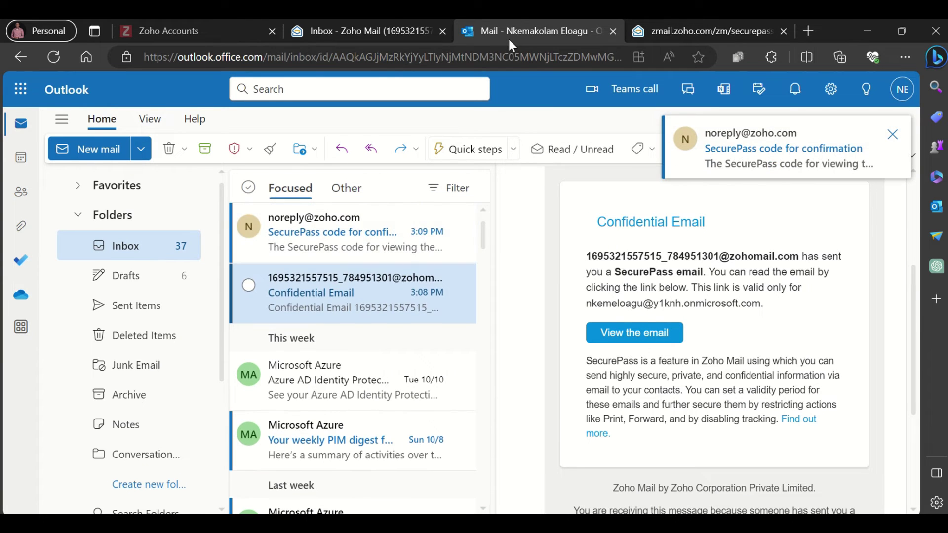
click(326, 233)
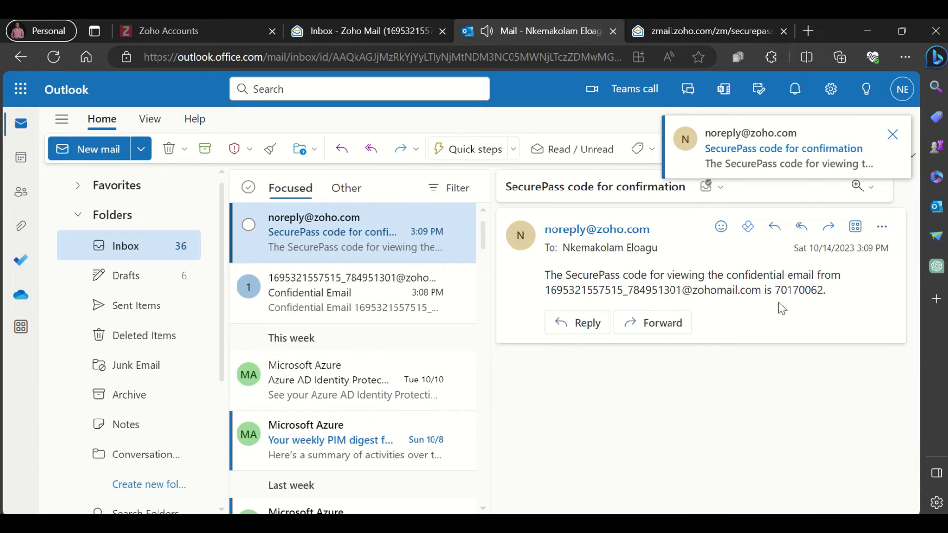
drag(775, 290, 825, 290)
key(ctrl+c)
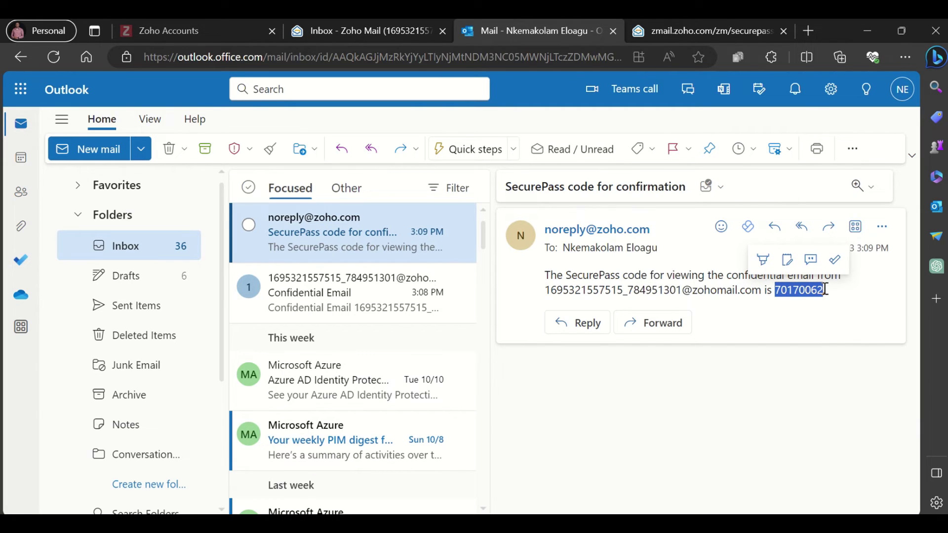
Paste the verification code and verify it, note the email expires tomorrow, then close the page with Ctrl+W
click(732, 35)
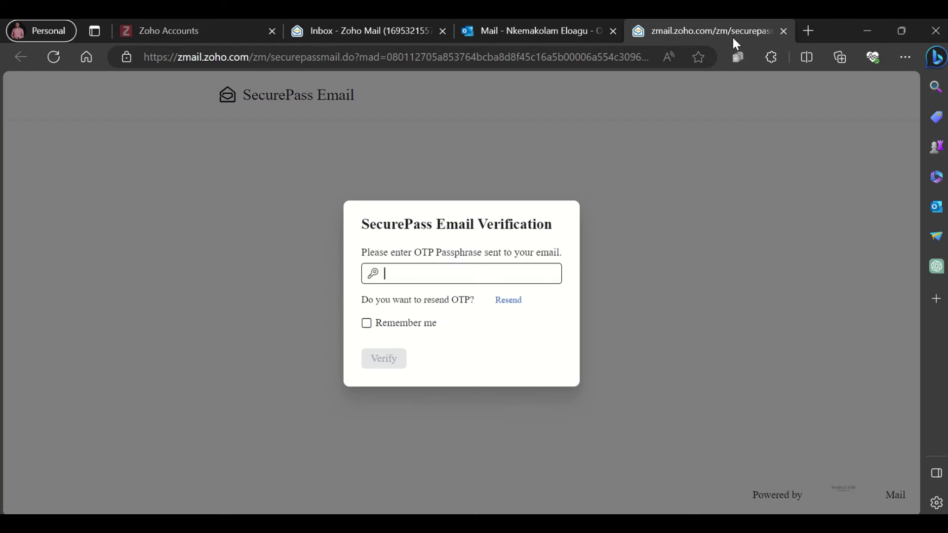
key(ctrl+v)
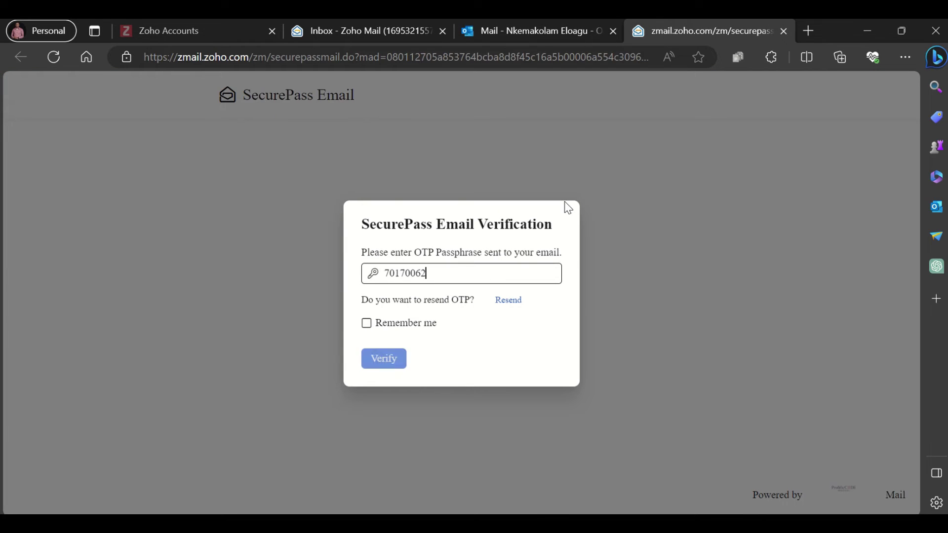
click(387, 359)
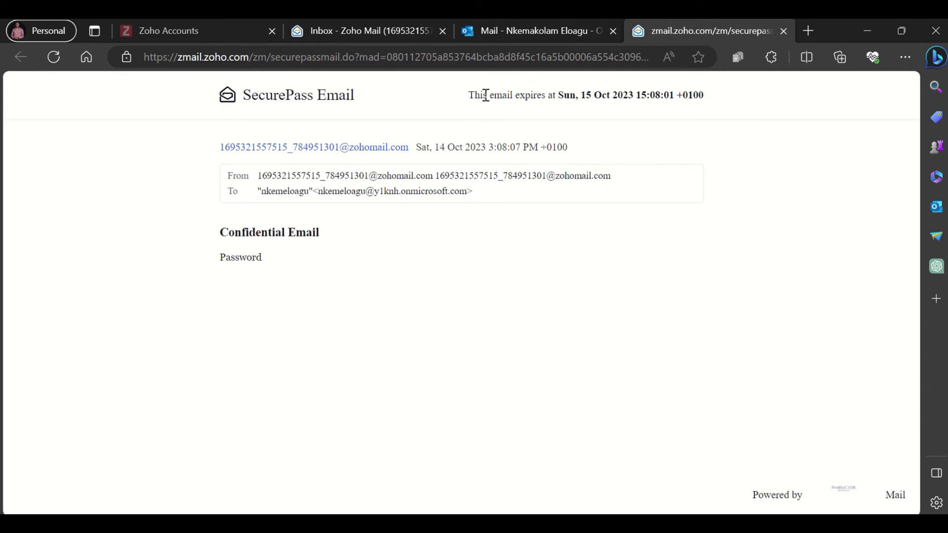
drag(486, 95, 536, 96)
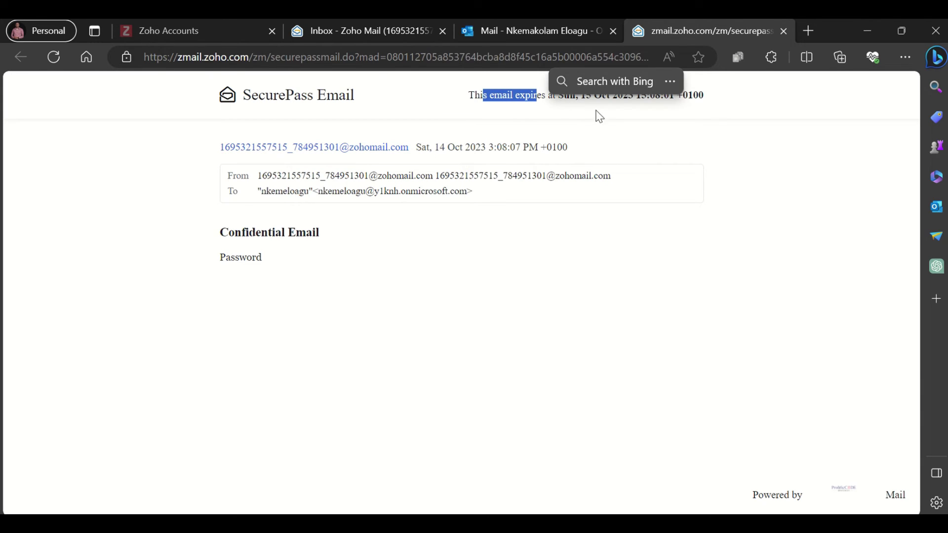
key(ctrl+w)
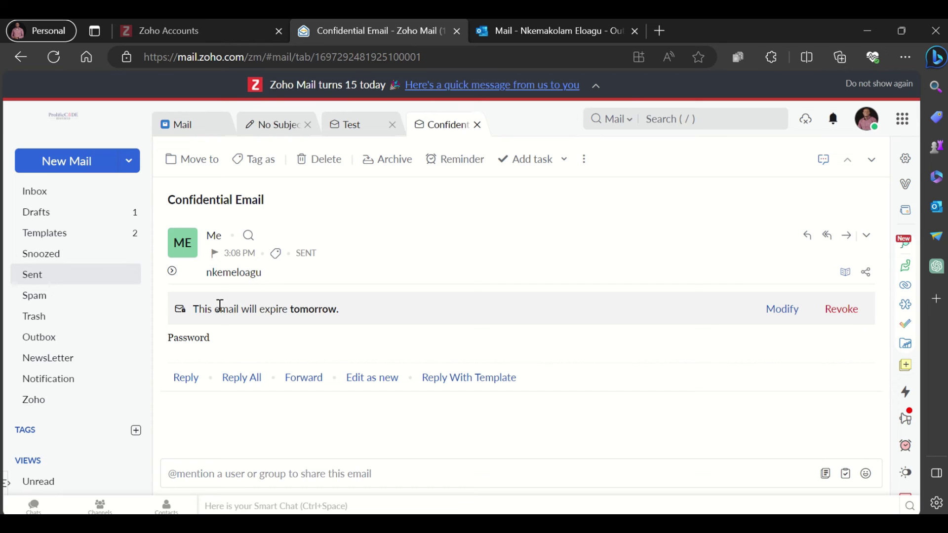
Check the sent email's 'expires tomorrow' notice and its 1 day/1 week/1 month expiry options, then choose Revoke
drag(204, 309, 257, 316)
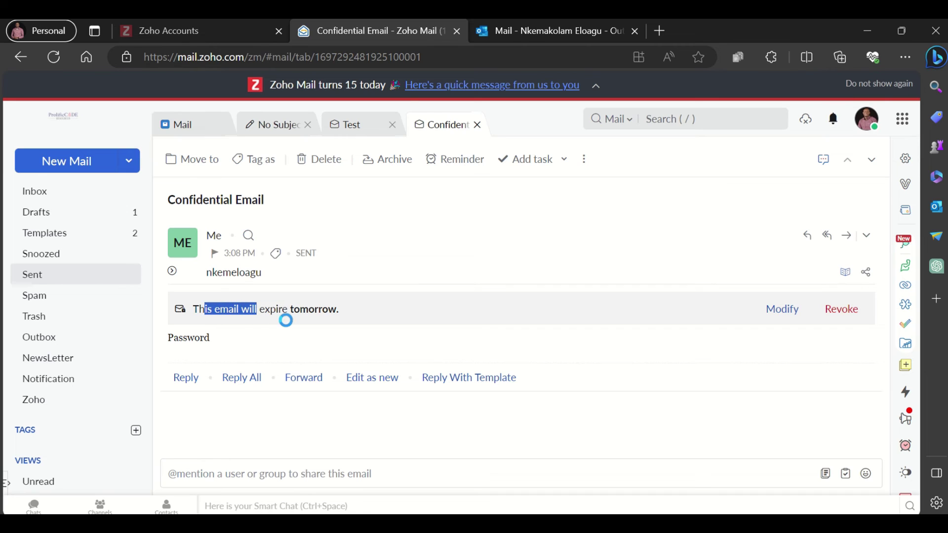
click(288, 328)
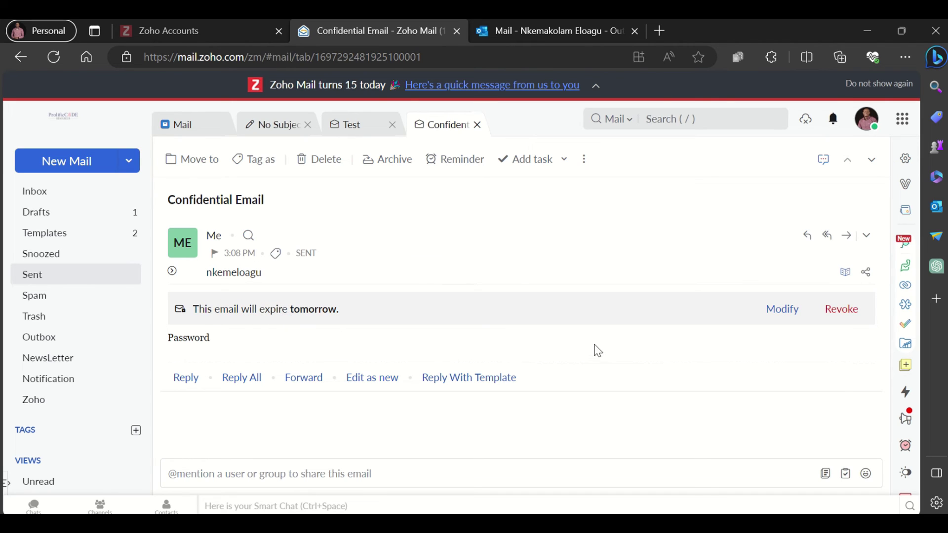
click(778, 311)
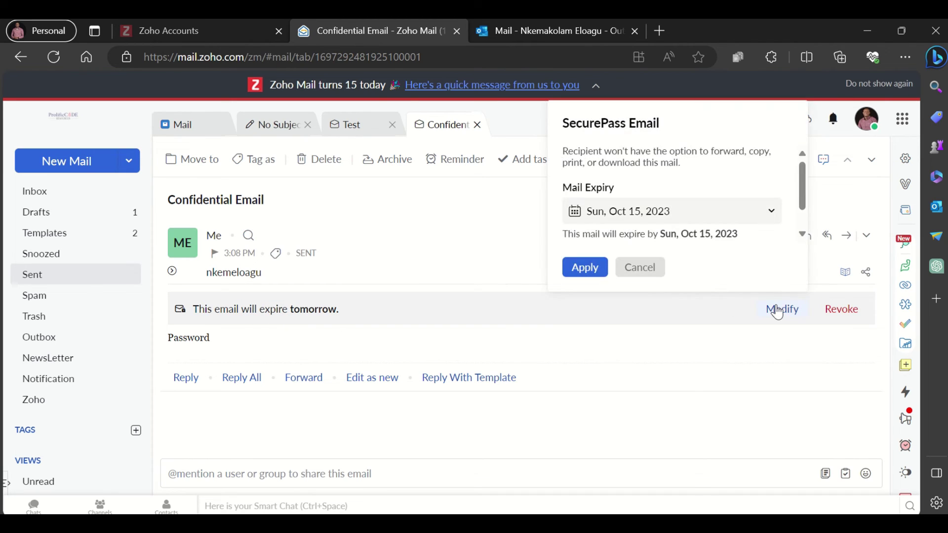
click(753, 218)
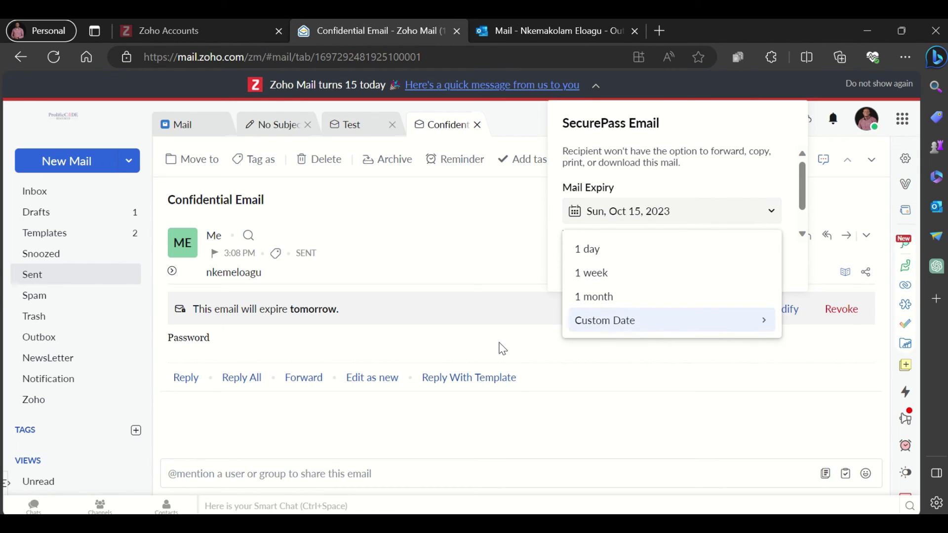
triple_click(766, 381)
click(842, 309)
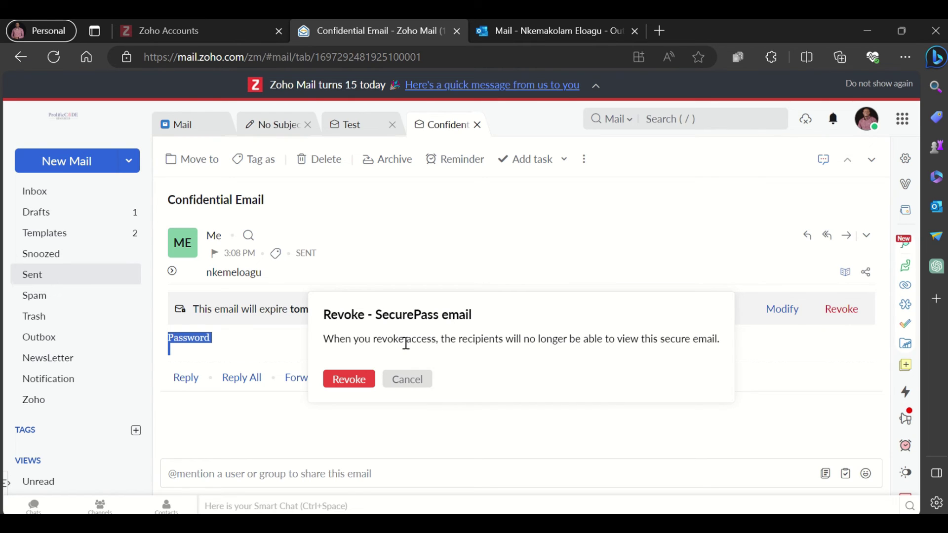
Confirm revoking the recipient's access, then reopen the Confidential Email invitation in Outlook
click(340, 383)
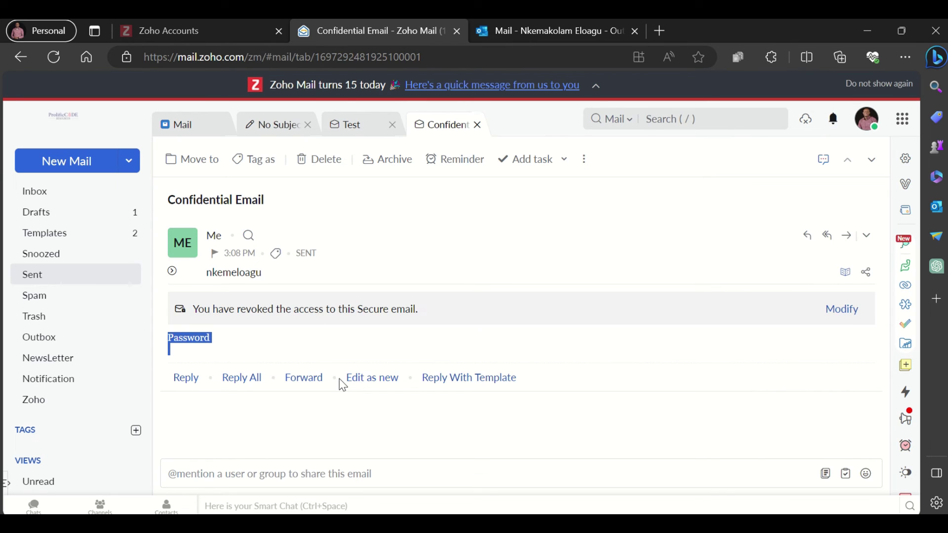
click(289, 323)
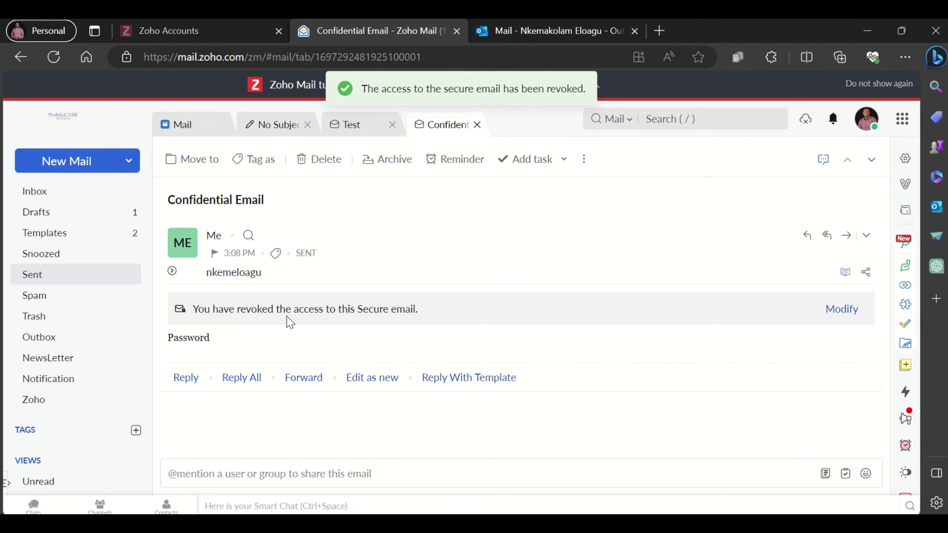
click(531, 31)
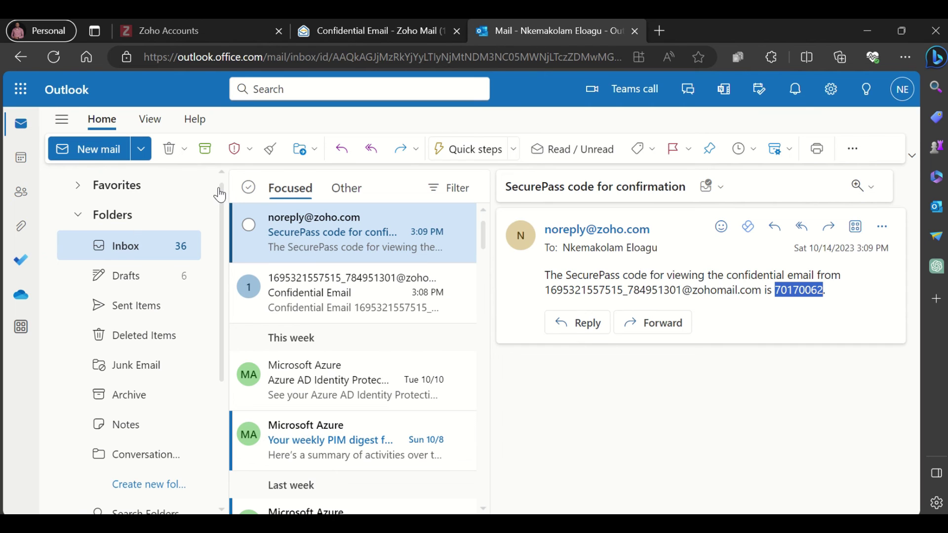
click(320, 292)
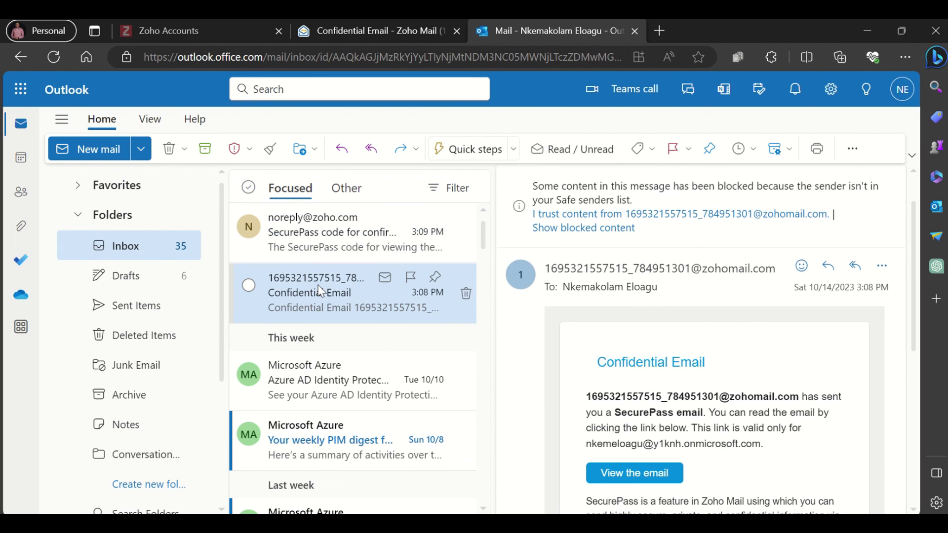
scroll(737, 384, down, 3)
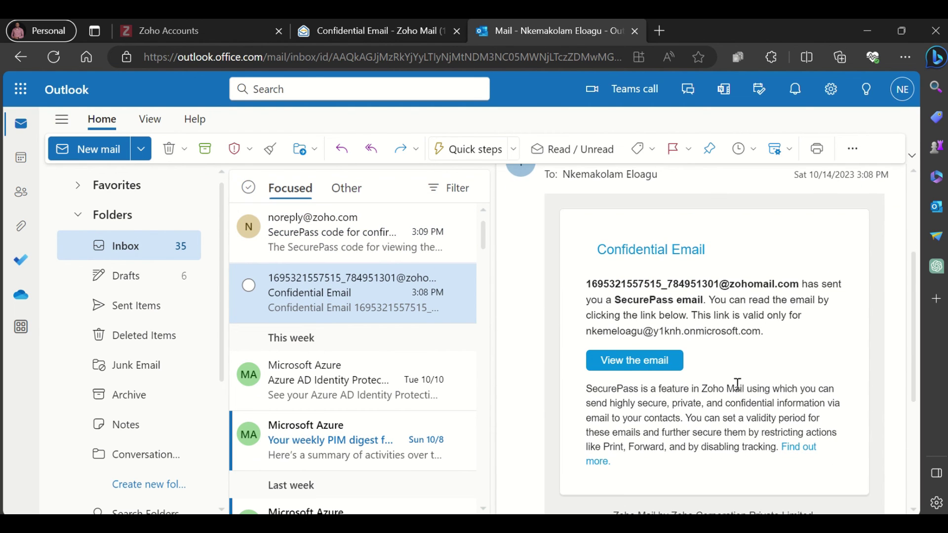
Follow 'View the email' again and see the page report access revoked by the sender
click(660, 364)
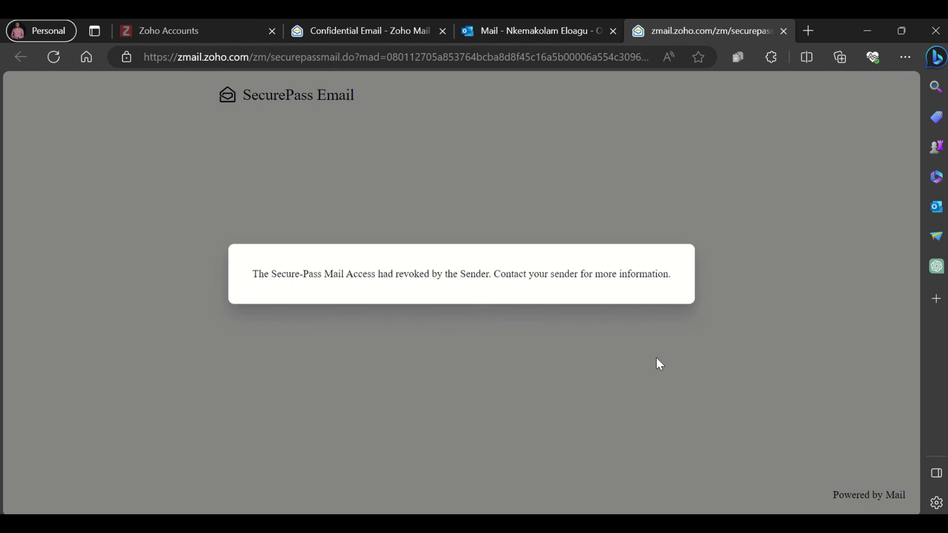